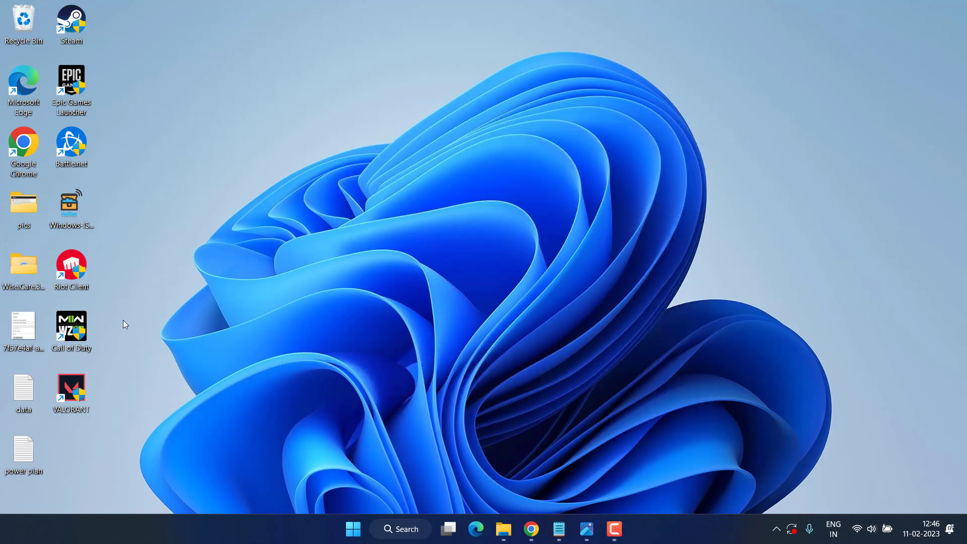
Set the Call of Duty shortcut to run as administrator with fullscreen optimizations disabled.
right_click(83, 336)
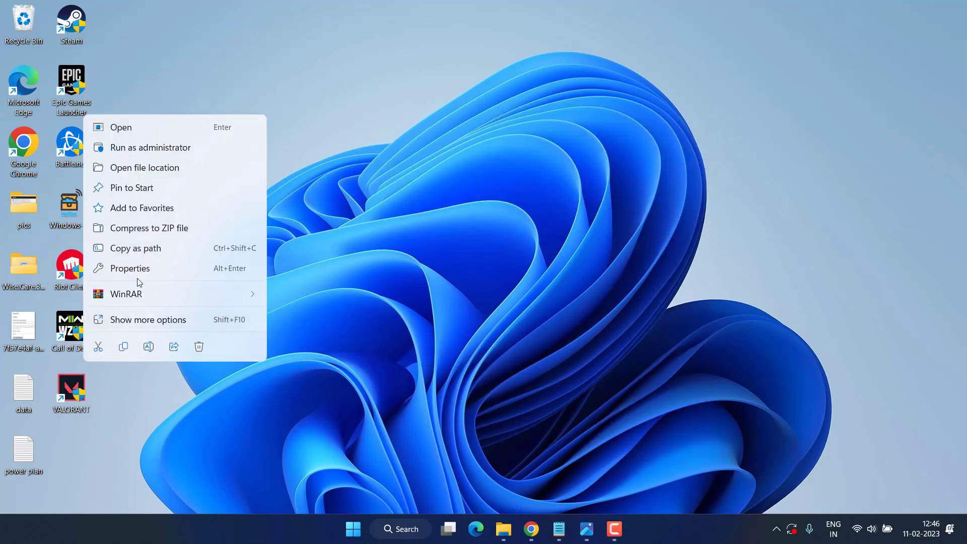
left_click(144, 262)
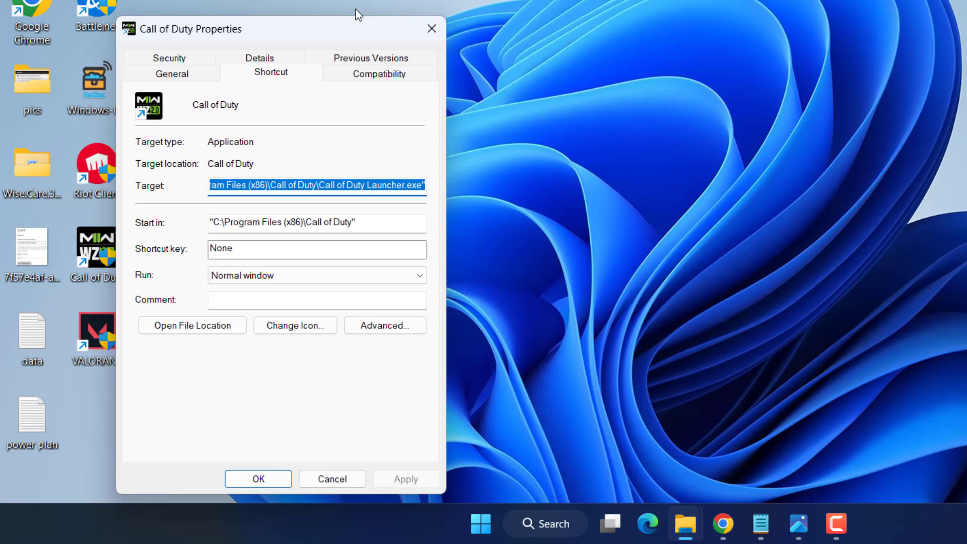
left_click(386, 71)
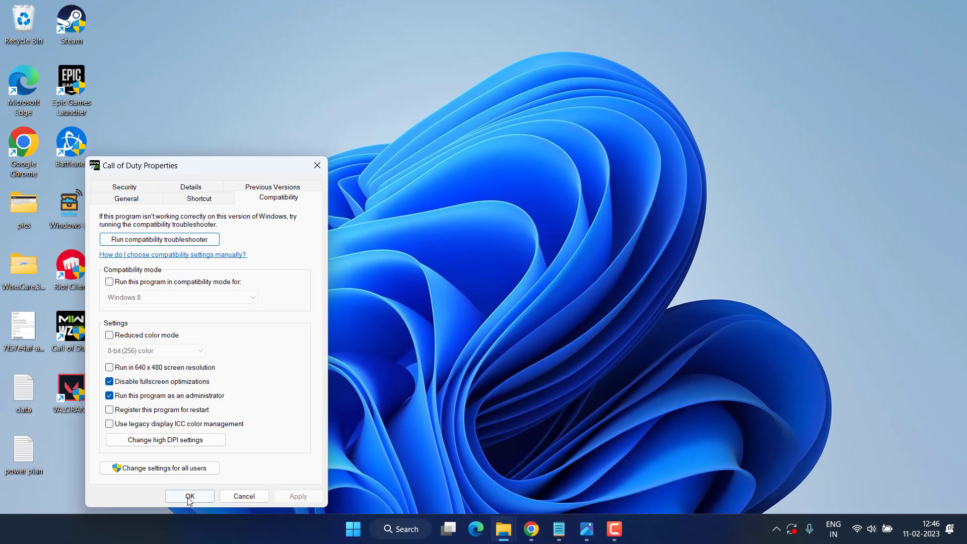
left_click(220, 488)
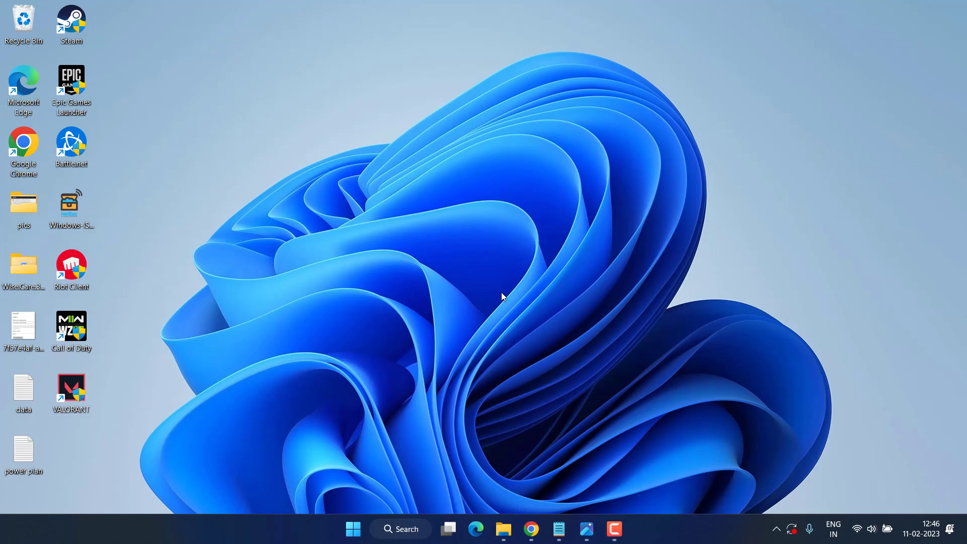
Open the first saved reference screenshot from the Photos taskbar preview.
mouse_move(585, 527)
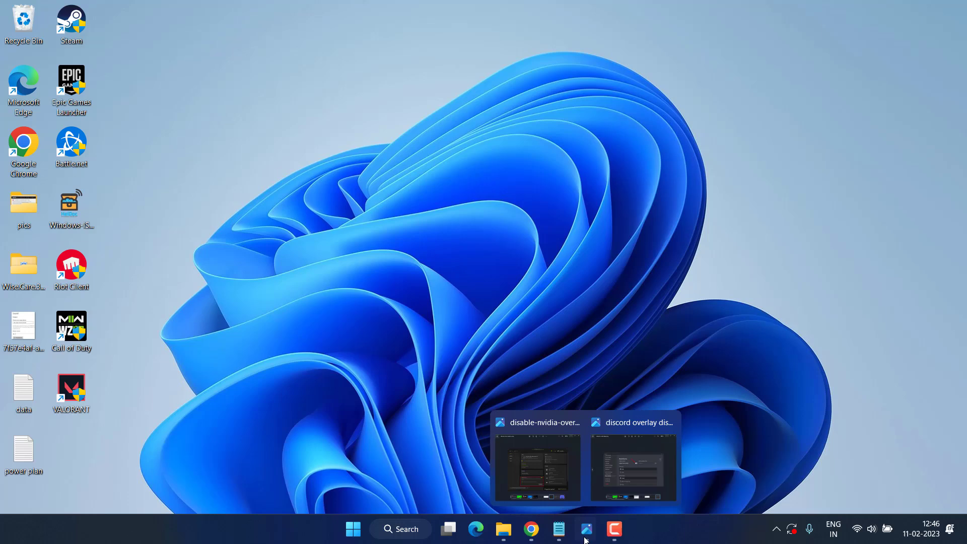
left_click(539, 471)
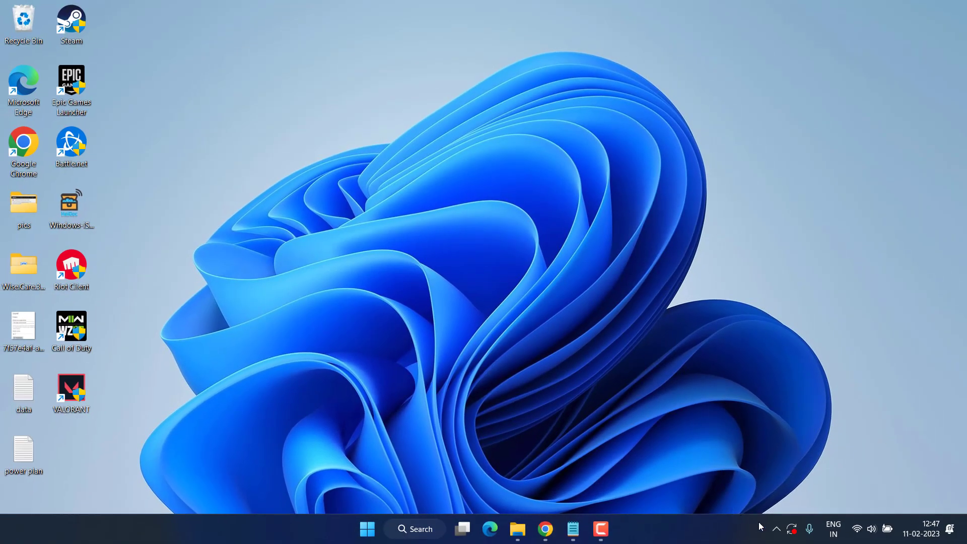
Open Steam from the tray, confirm 'Enable the Steam Overlay' is unchecked, and close Steam's windows.
left_click(775, 529)
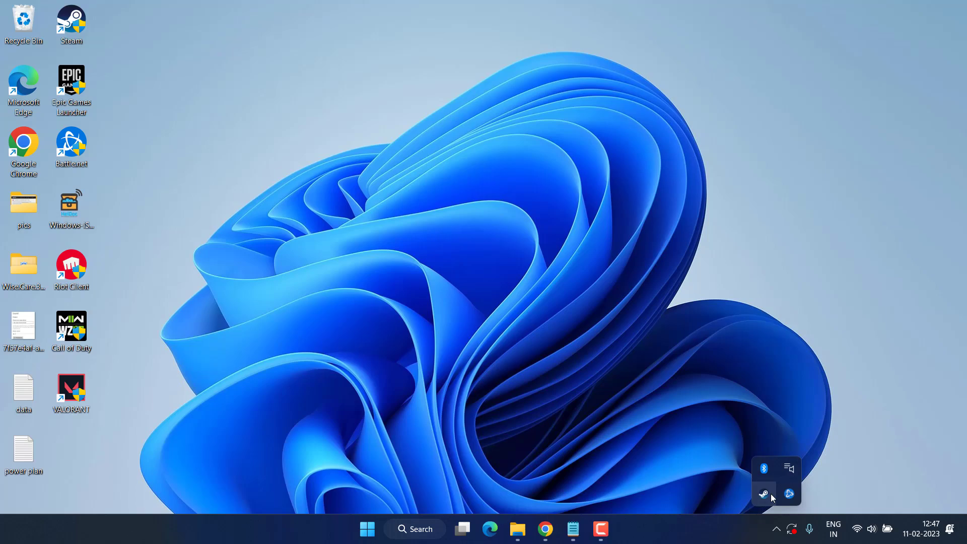
left_click(765, 494)
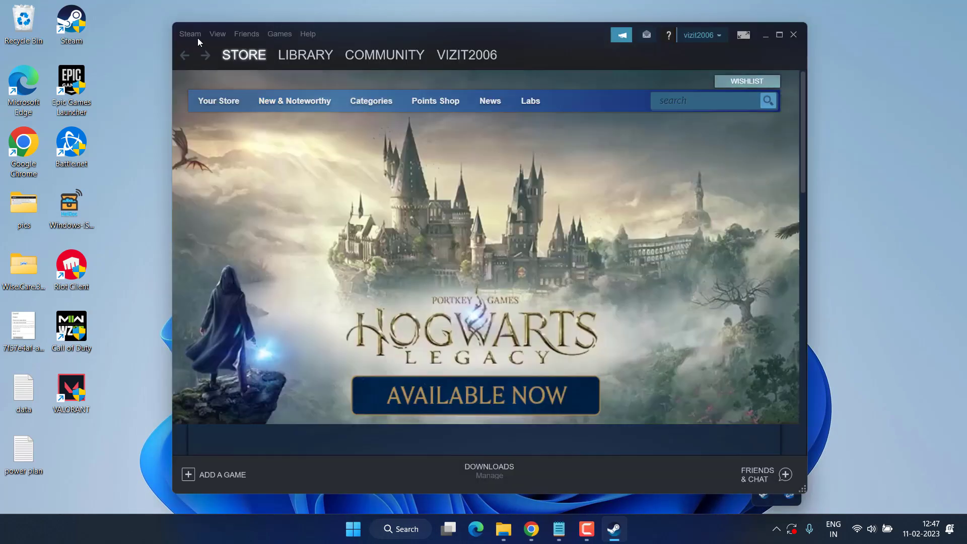
left_click(190, 33)
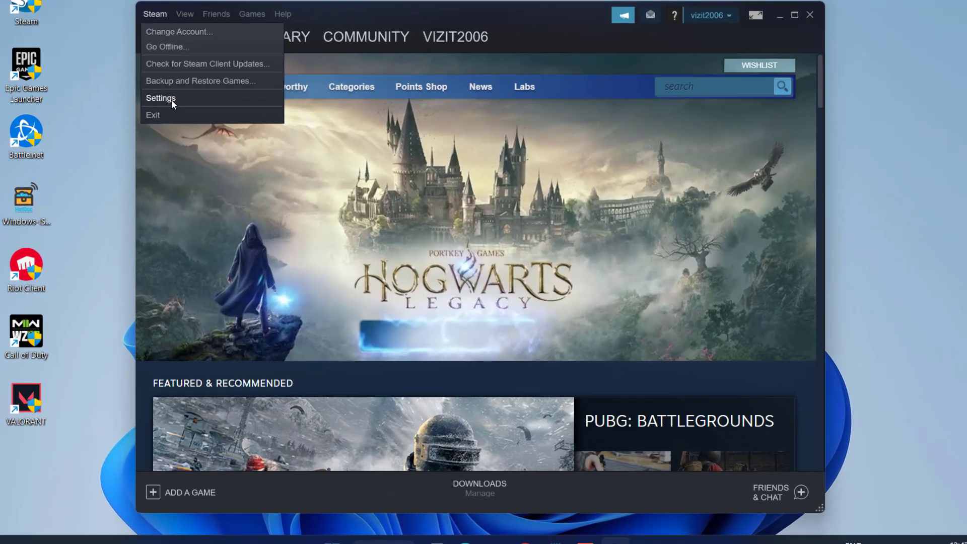
left_click(195, 111)
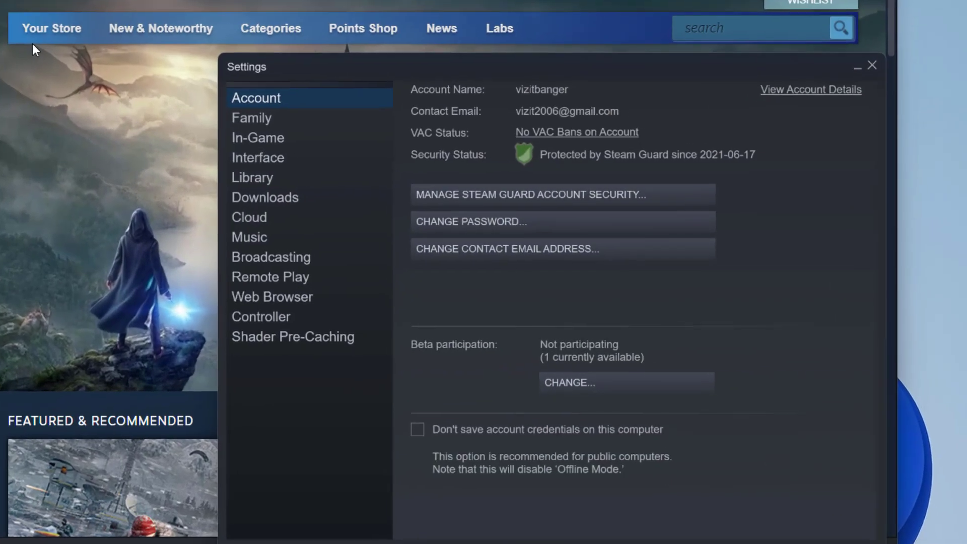
left_click(242, 135)
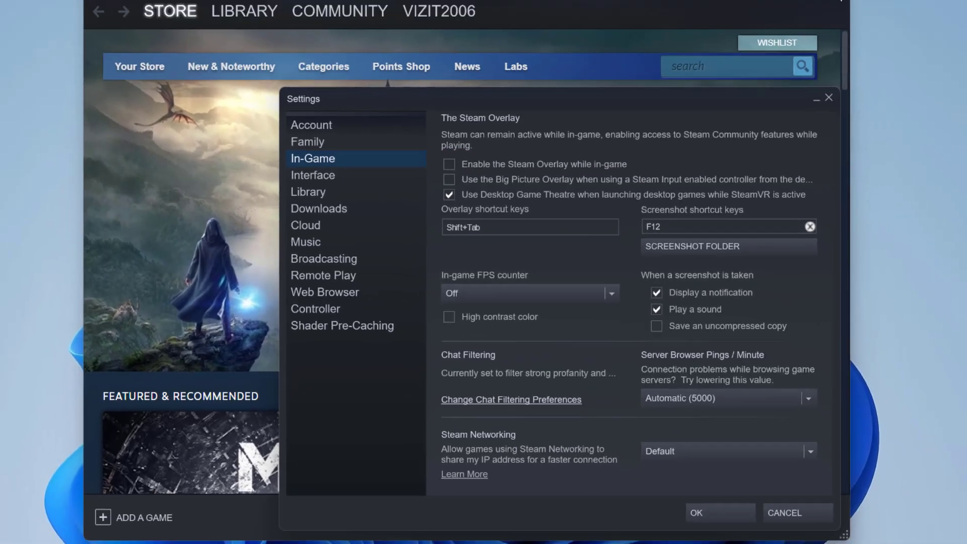
left_click(879, 59)
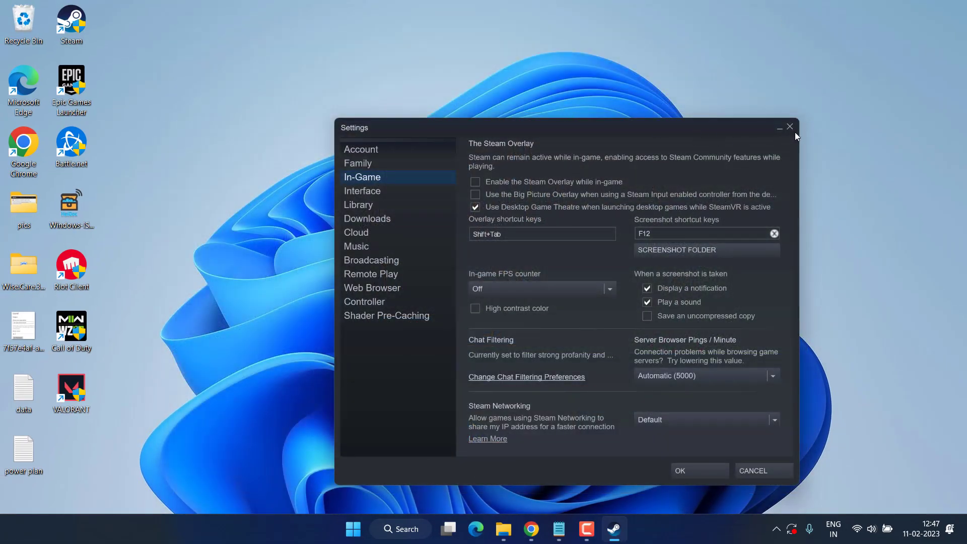
left_click(790, 126)
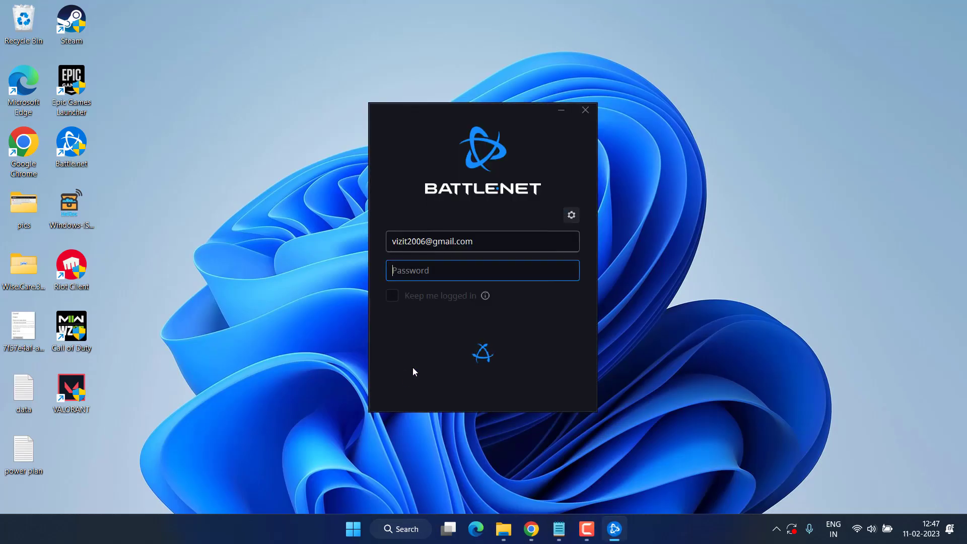
Sign in to Battle.net with the account password and open Call of Duty's install folder in Explorer.
type("••••••••••")
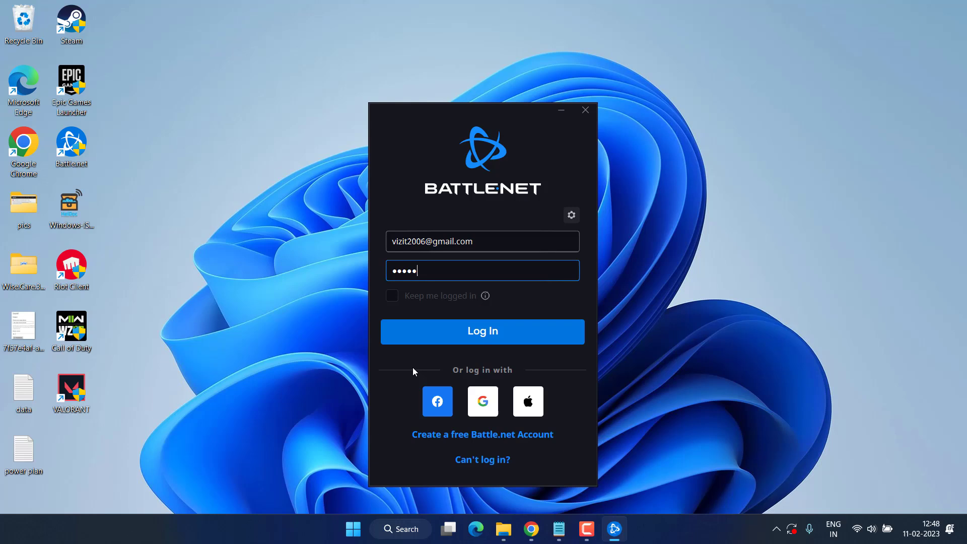
left_click(449, 326)
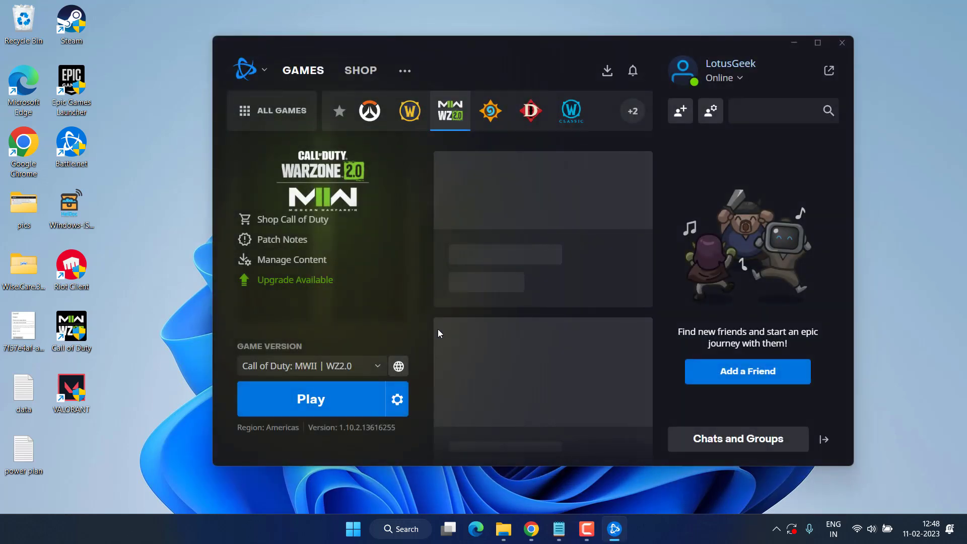
left_click(396, 401)
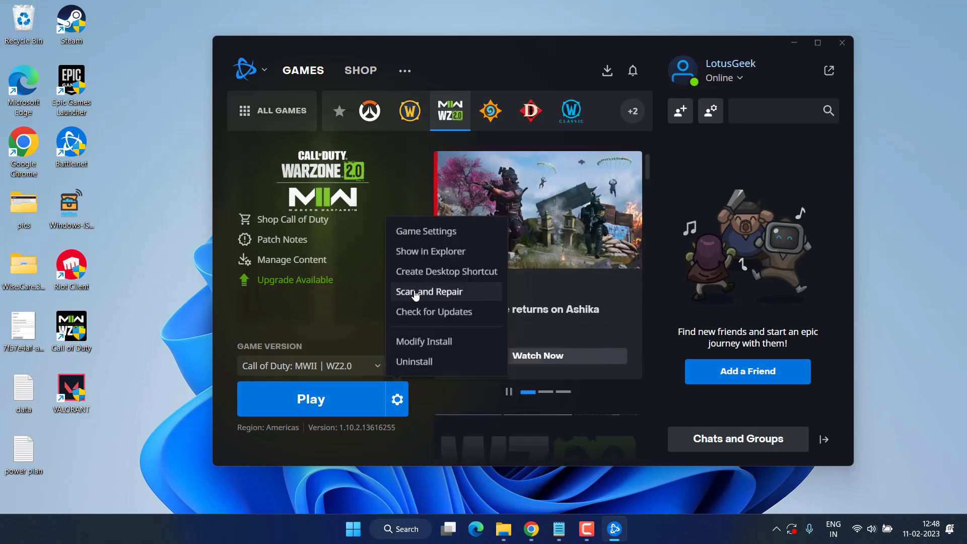
left_click(449, 258)
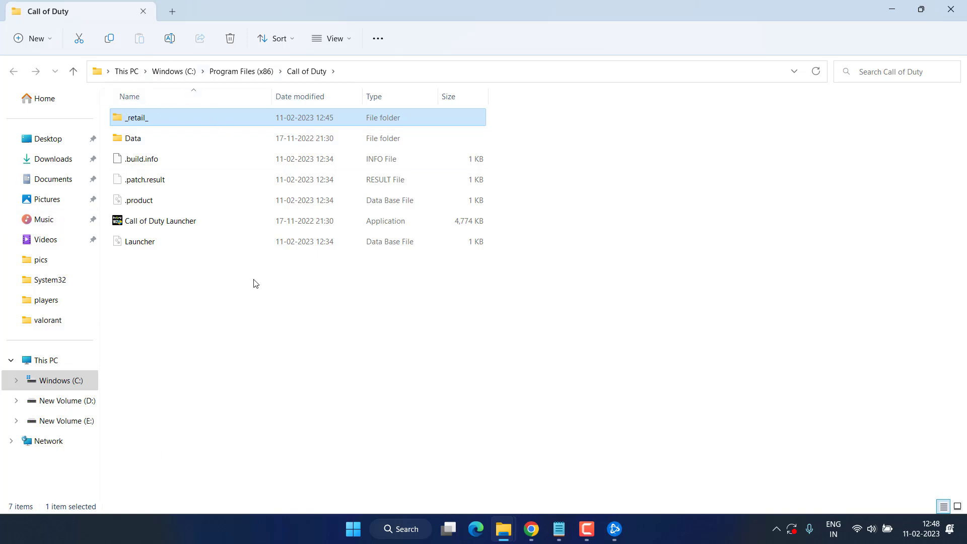
Locate the cod application inside _retail_, then close Explorer and minimize Battle.net.
double_click(137, 119)
left_click(153, 221)
type("cod")
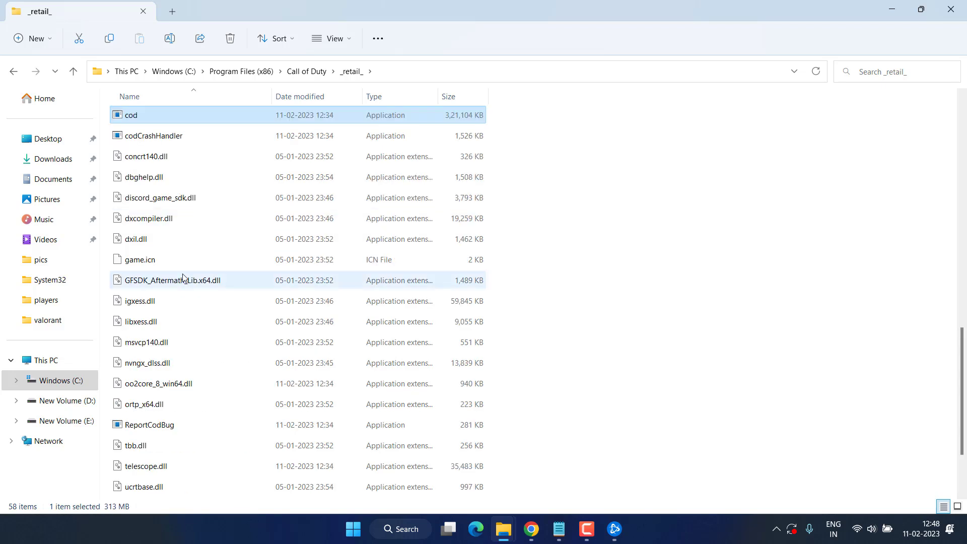
right_click(134, 117)
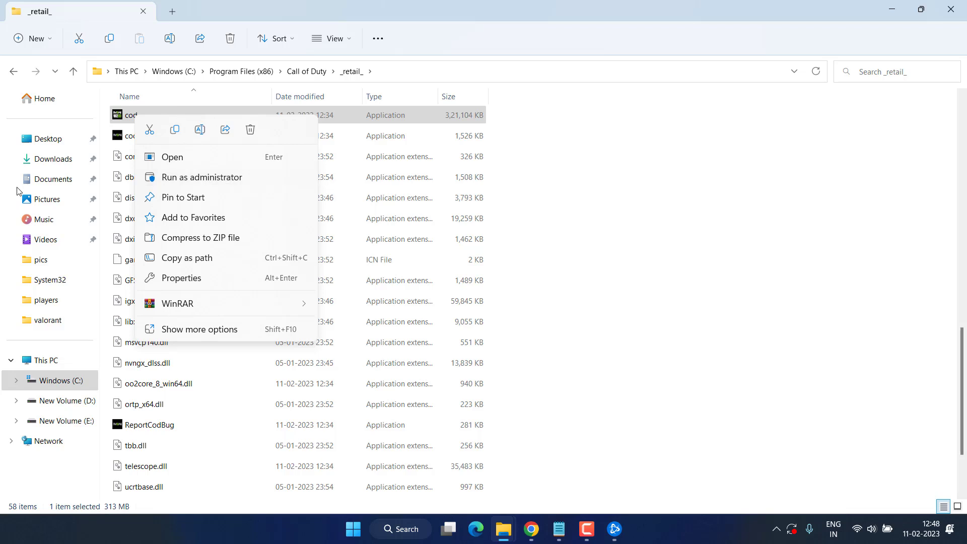
left_click(588, 162)
left_click(951, 13)
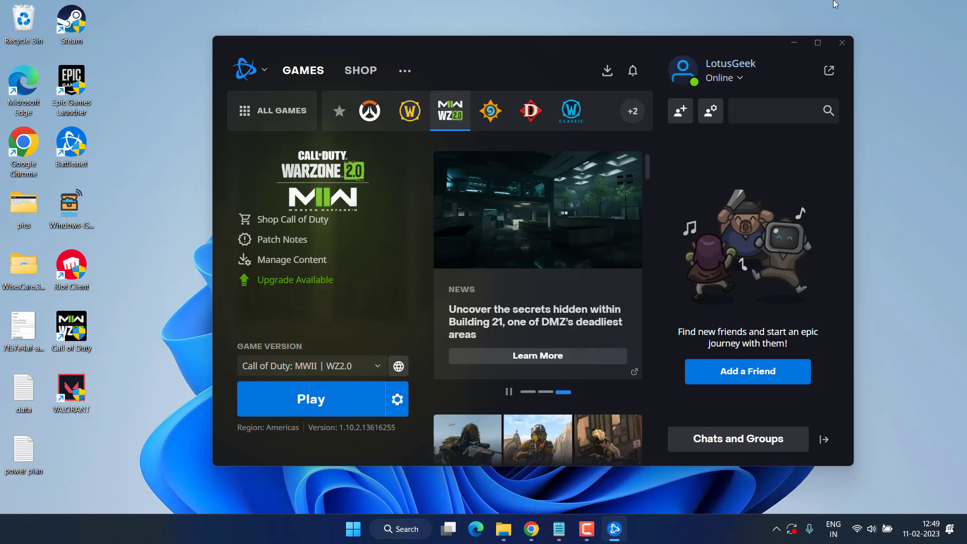
left_click(794, 43)
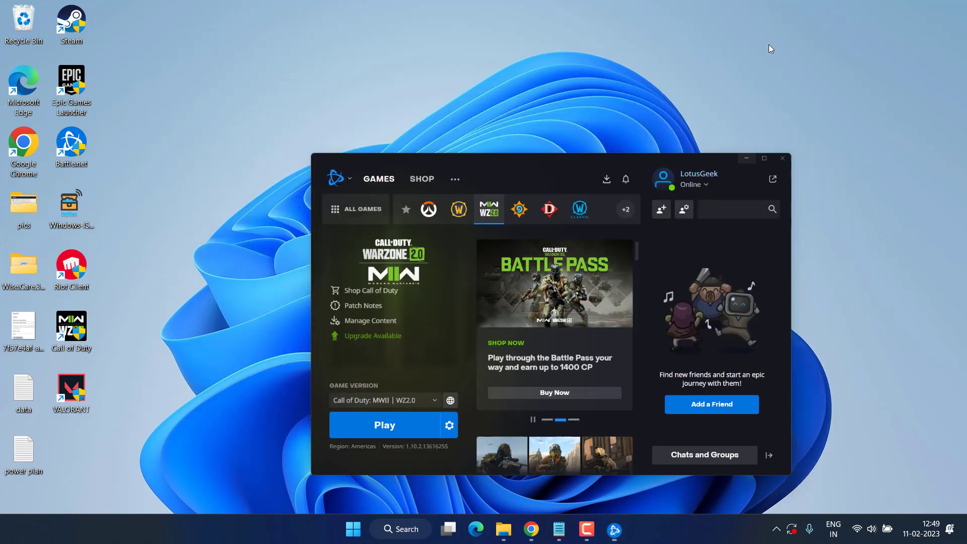
Open a new Explorer window, check the Call of Duty folder in Documents, then close Explorer.
key("super+e")
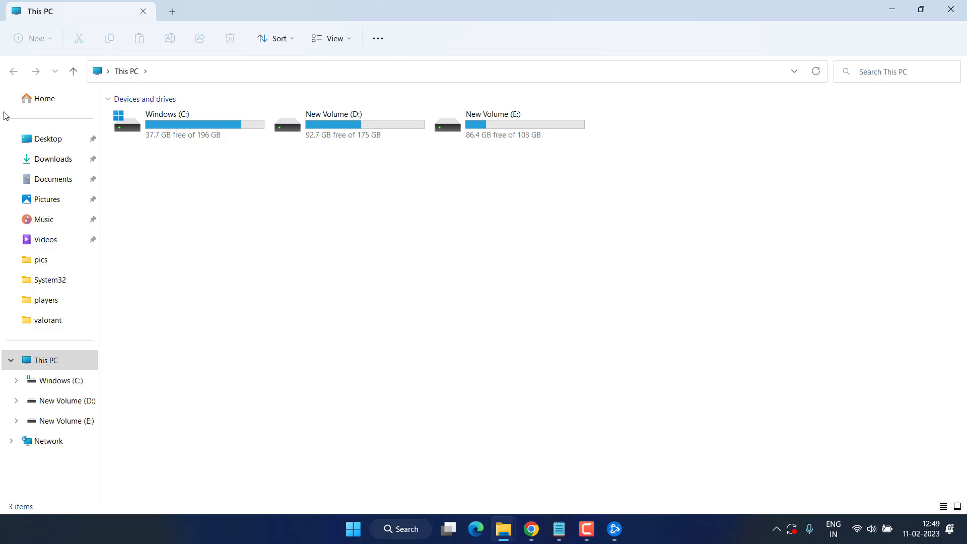
left_click(51, 181)
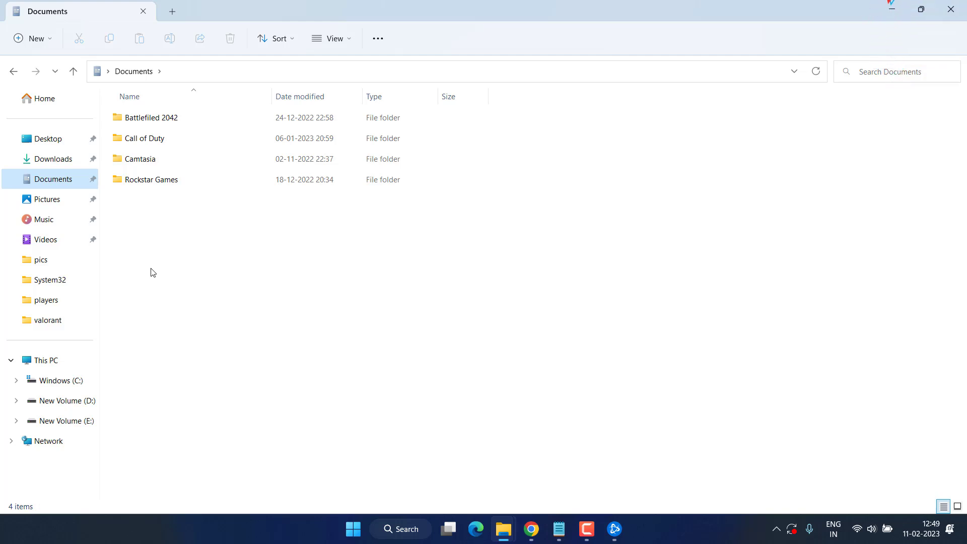
left_click(159, 143)
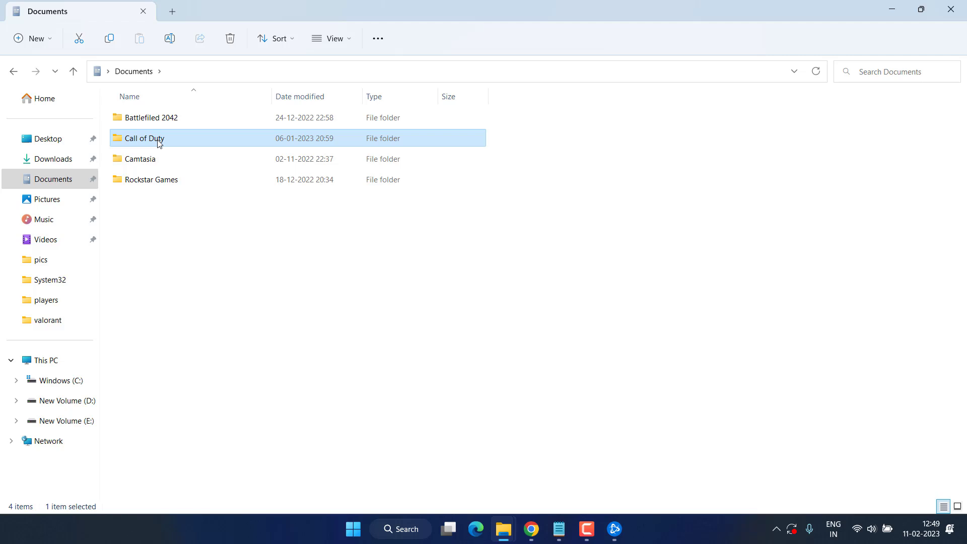
right_click(159, 143)
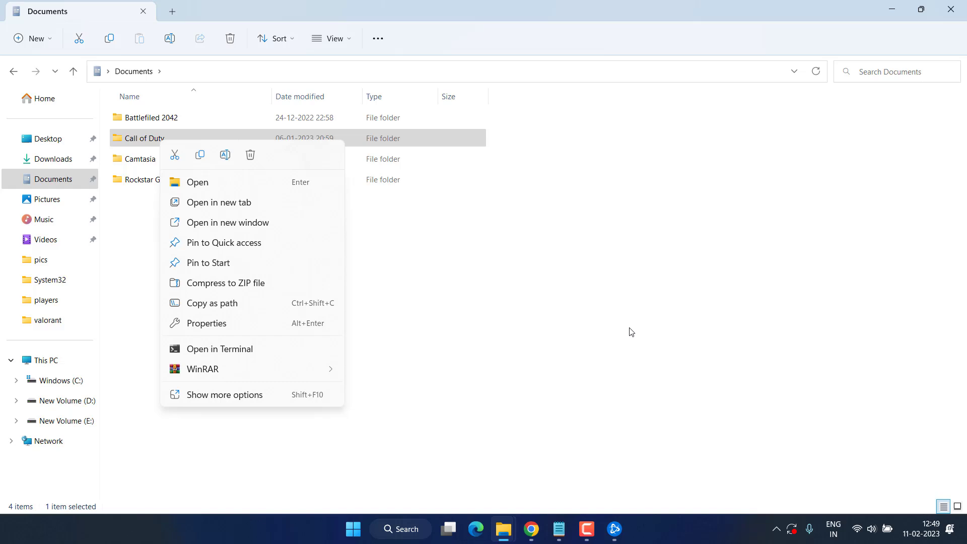
left_click(733, 242)
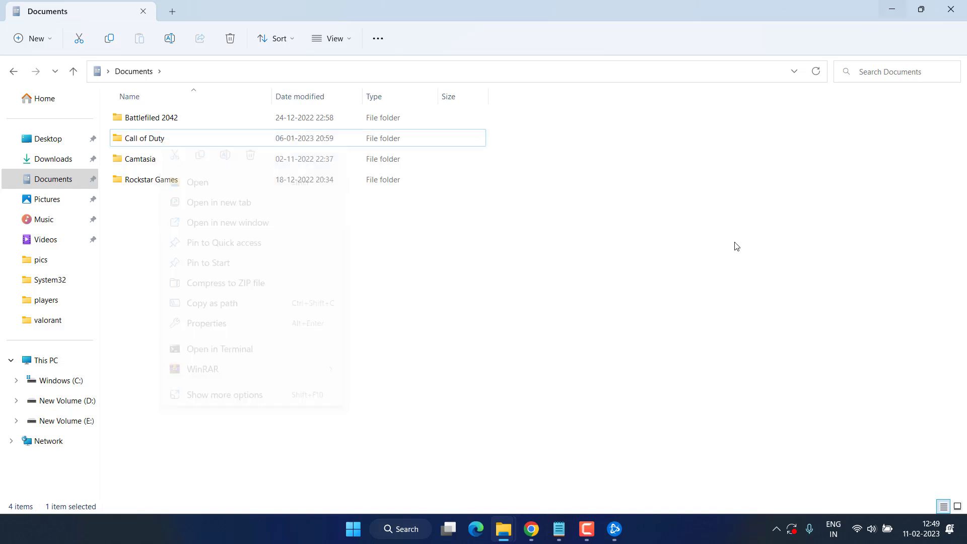
left_click(951, 9)
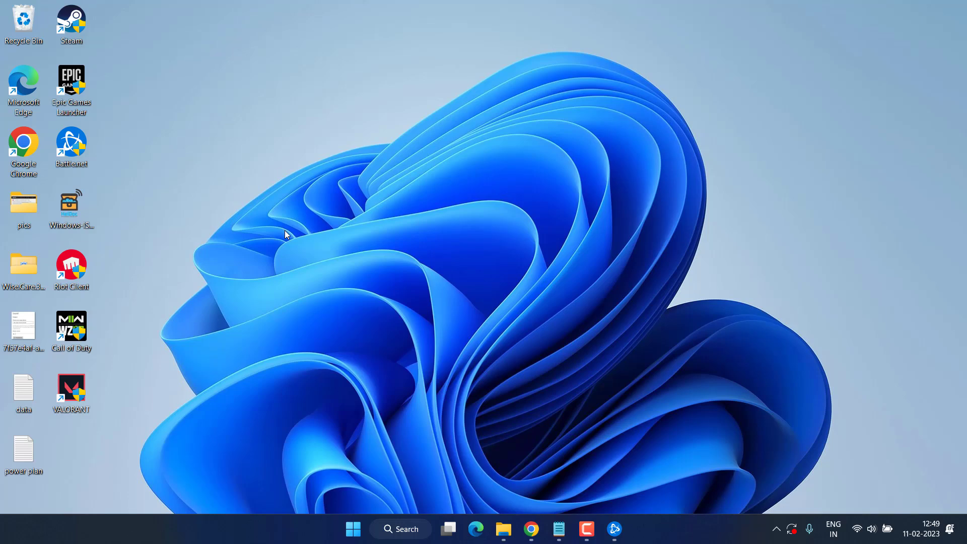
Skip the DMZ update splash, launch Warzone 2.0 DMZ from Games, and open the OPERATOR tab.
left_click(614, 529)
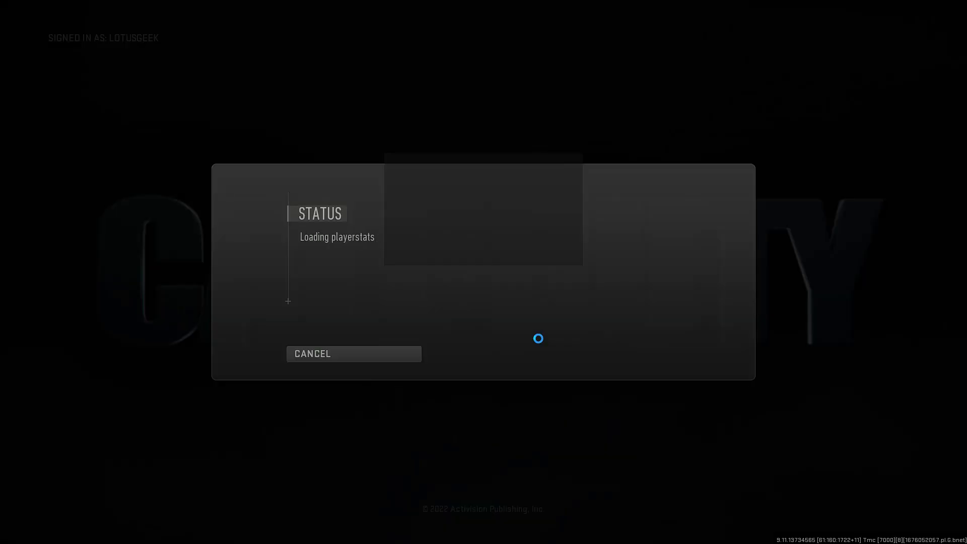
key("Escape")
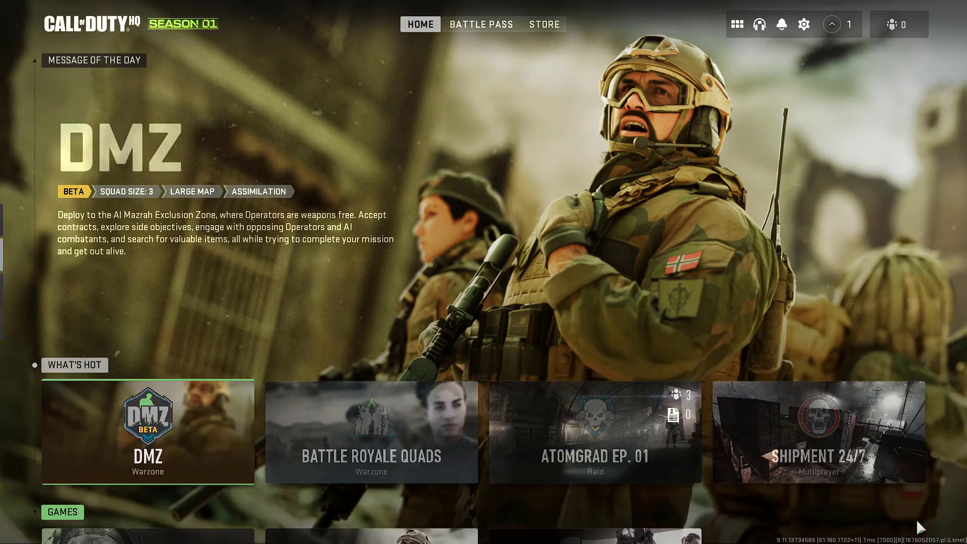
scroll(393, 358, "down", 5)
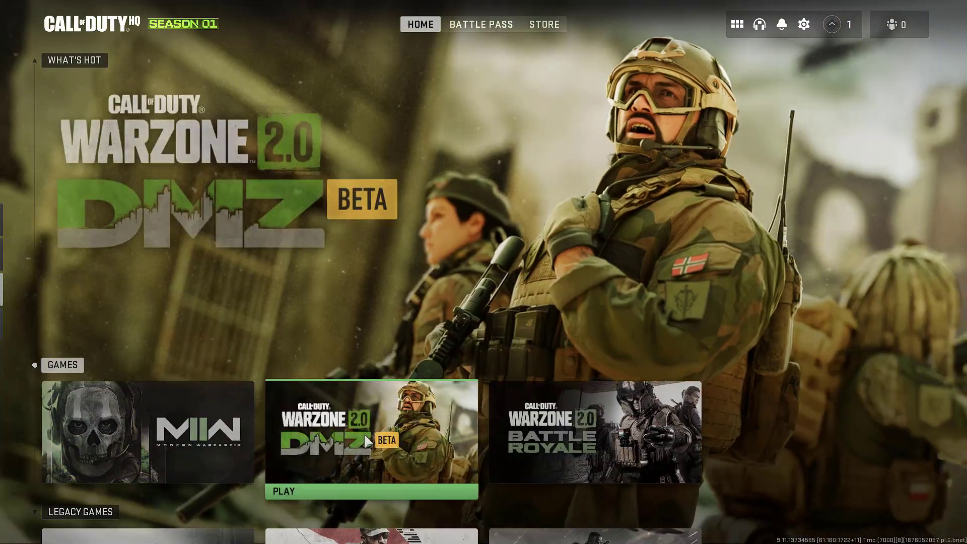
left_click(363, 433)
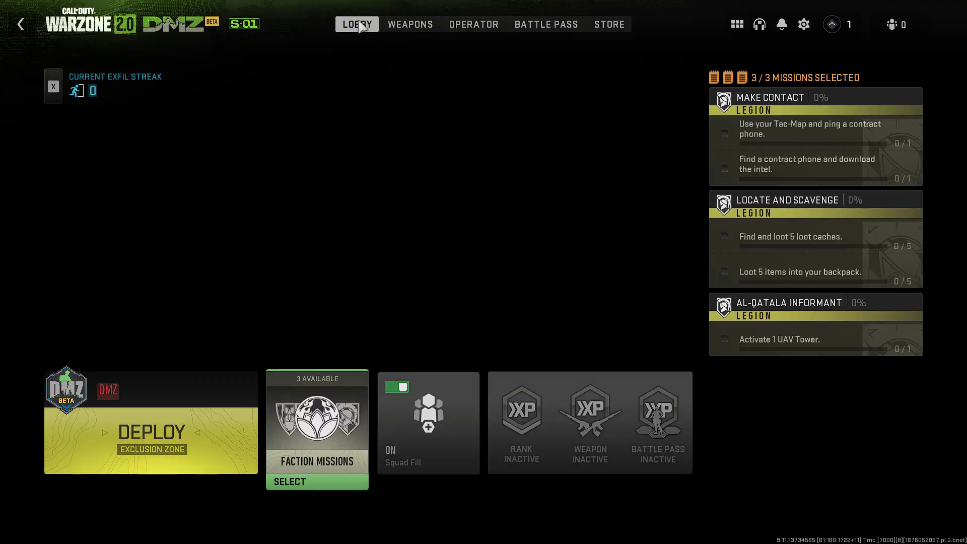
left_click(481, 27)
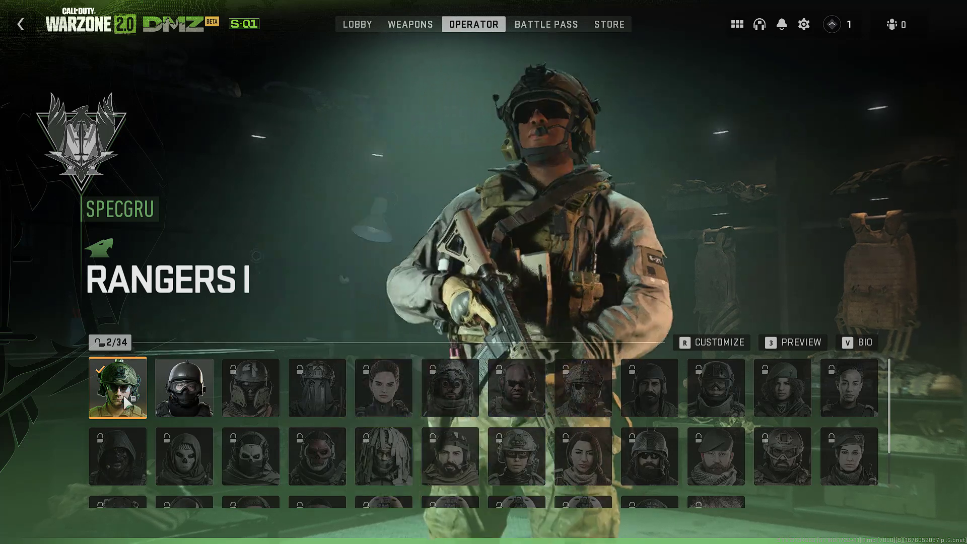
Customize the Rangers I operator, equip its default Rangers I skin, and go back to the lobby.
left_click(125, 401)
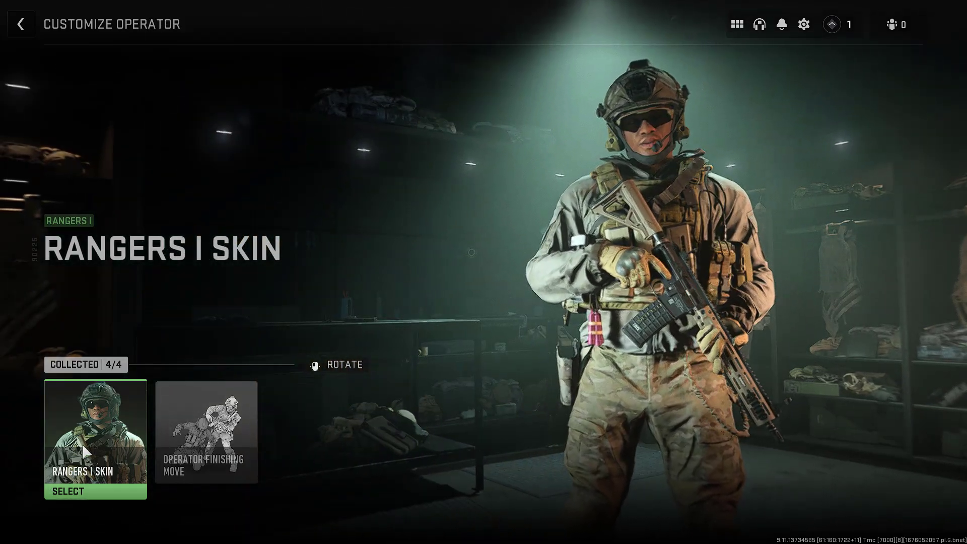
left_click(83, 443)
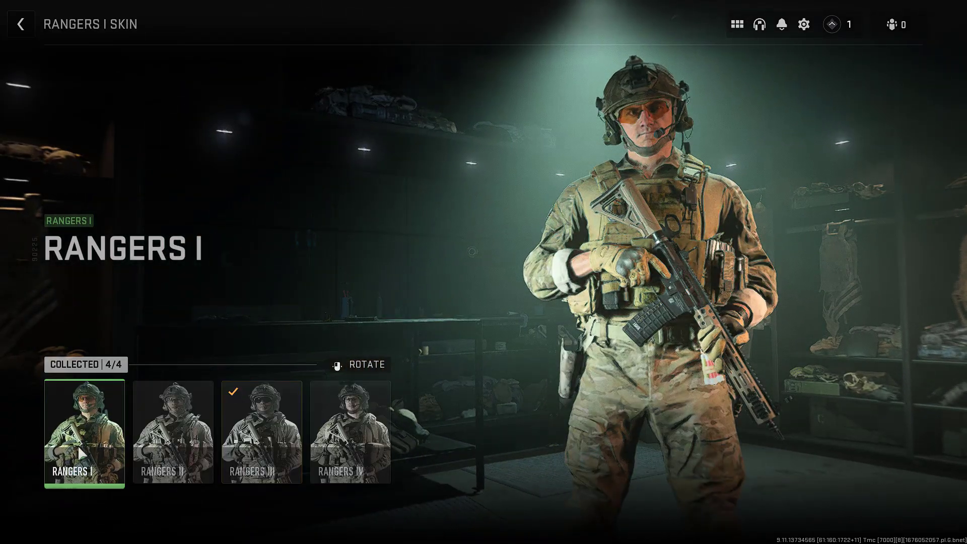
left_click(82, 418)
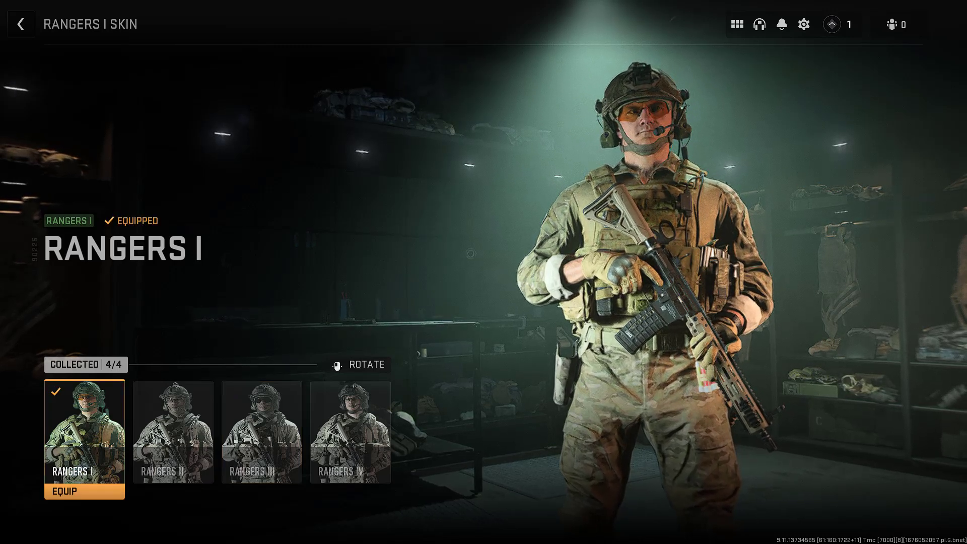
left_click(21, 23)
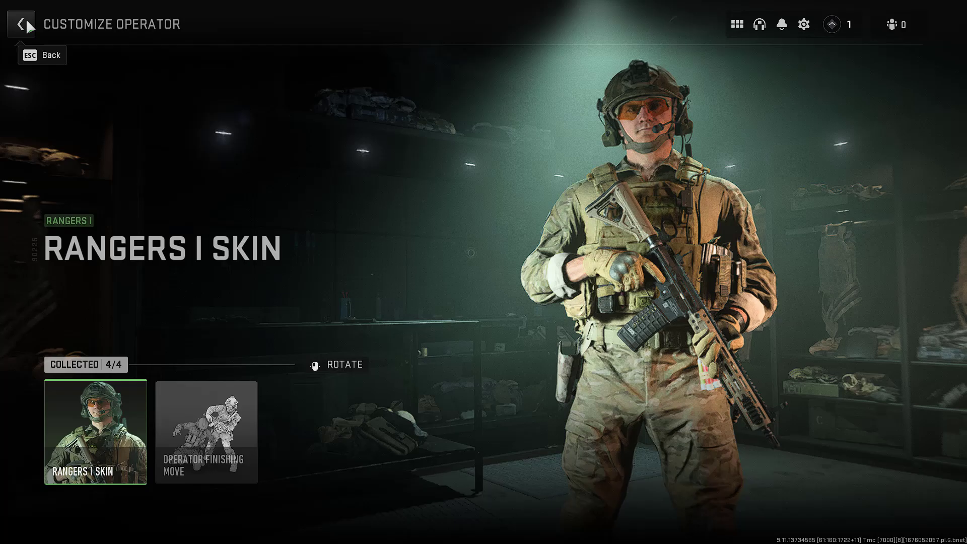
left_click(25, 19)
left_click(26, 18)
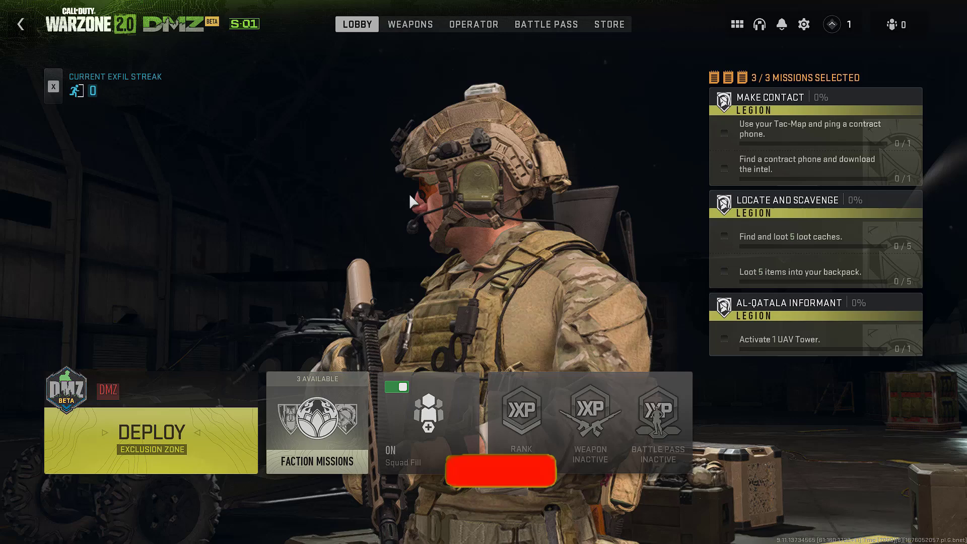
Choose QUIT TO DESKTOP from the game's menu panel and confirm with YES.
left_click(736, 25)
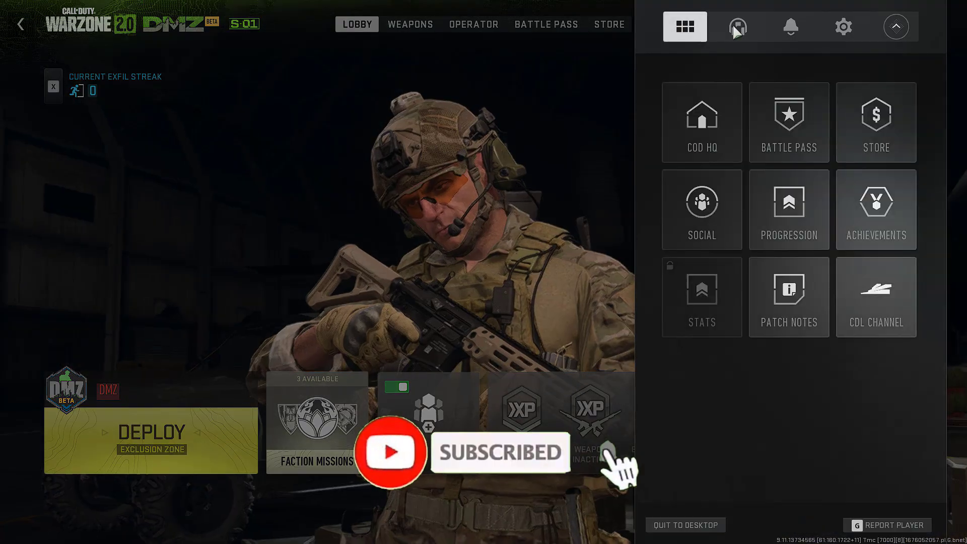
left_click(662, 522)
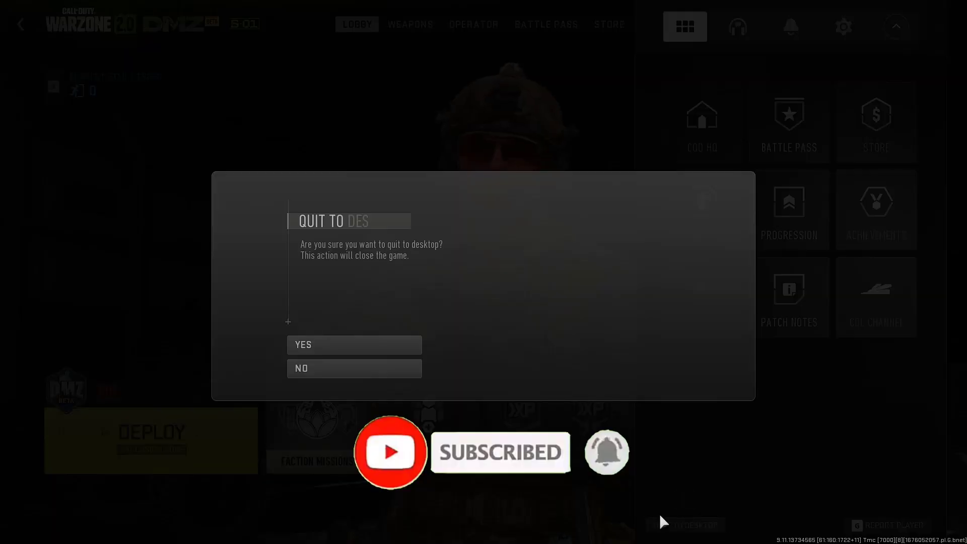
left_click(334, 343)
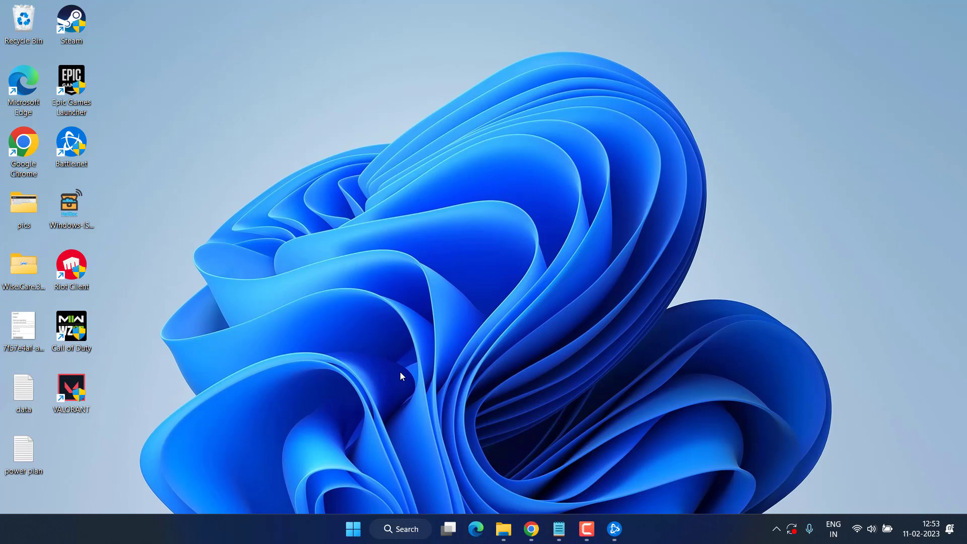
Launch Notepad from the Start search.
key("super")
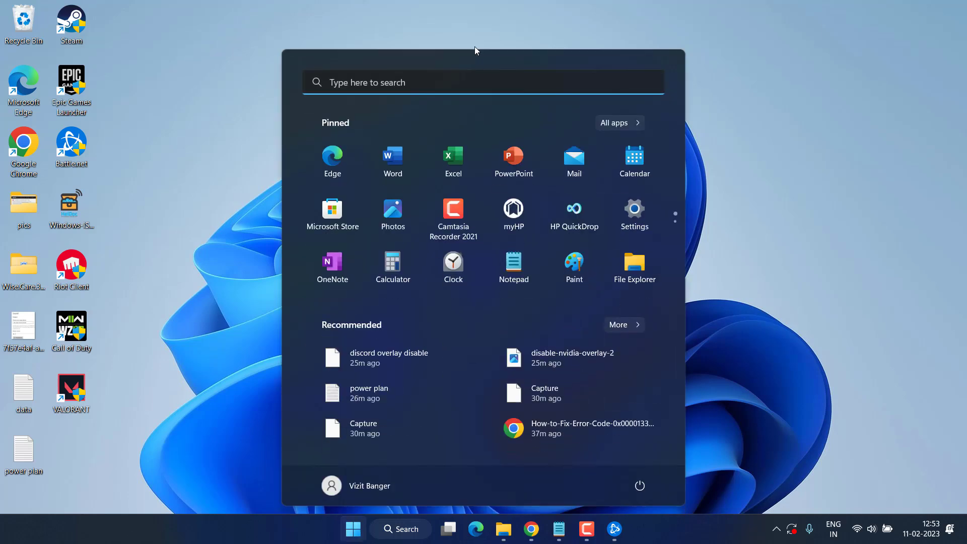
type("notepad")
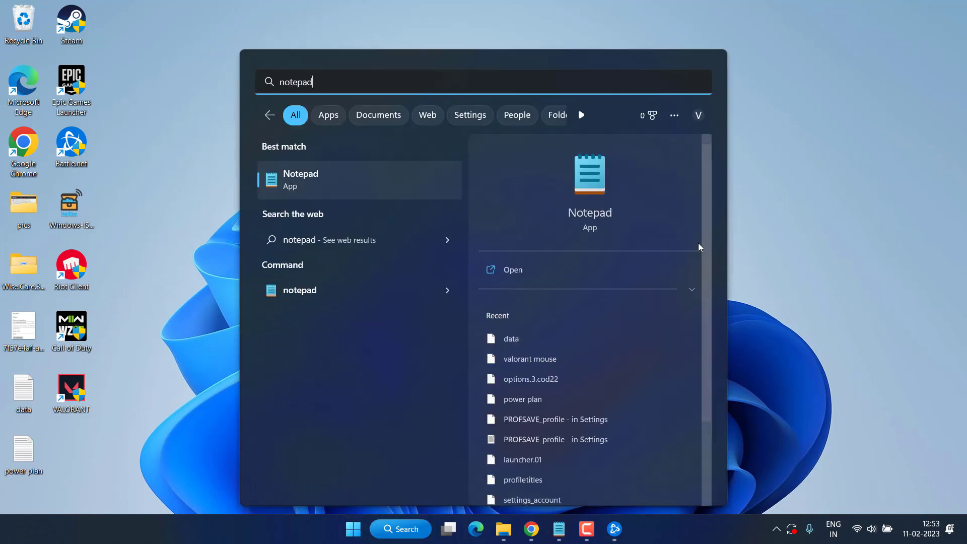
left_click(580, 167)
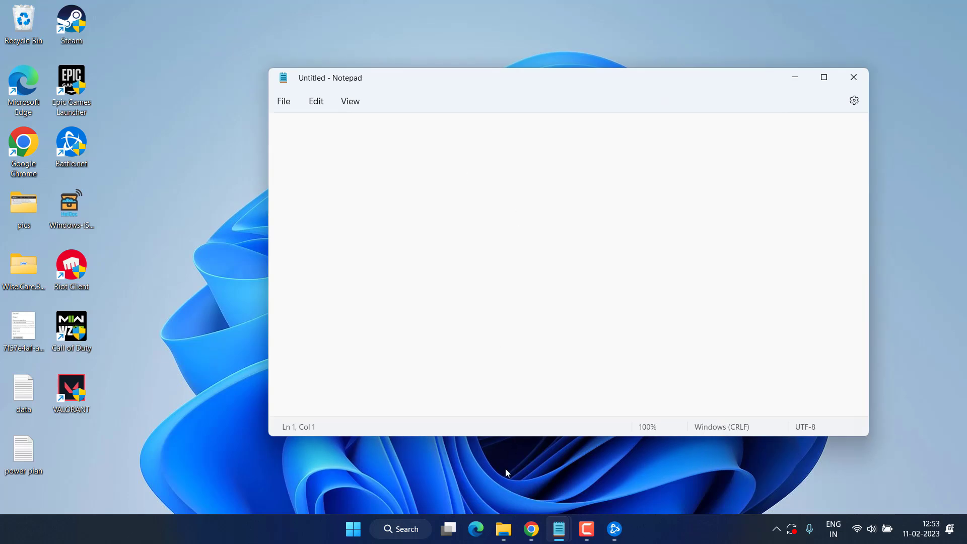
Copy the three CpuPriorityClass registry lines from the power plan notes into the untitled document.
mouse_move(559, 529)
left_click(488, 487)
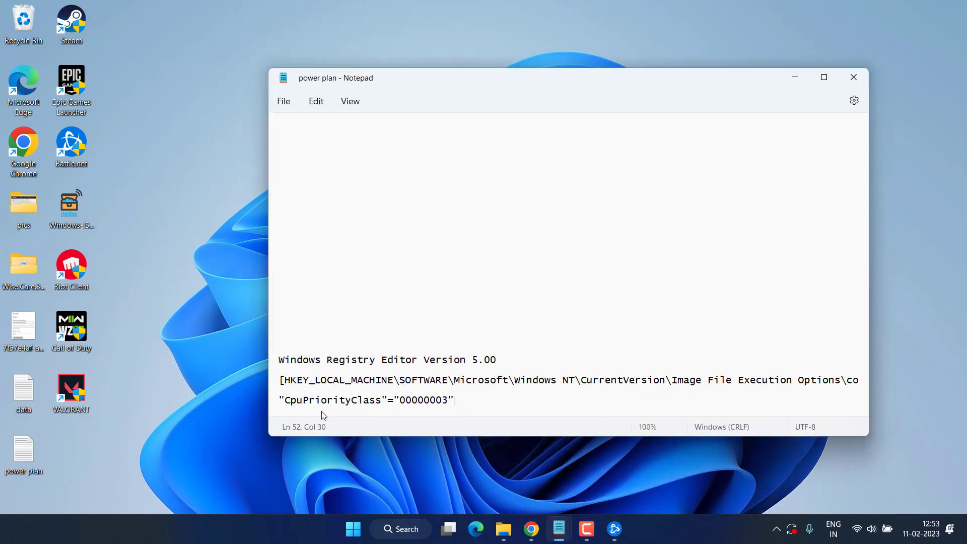
left_click_drag(287, 354, 509, 411)
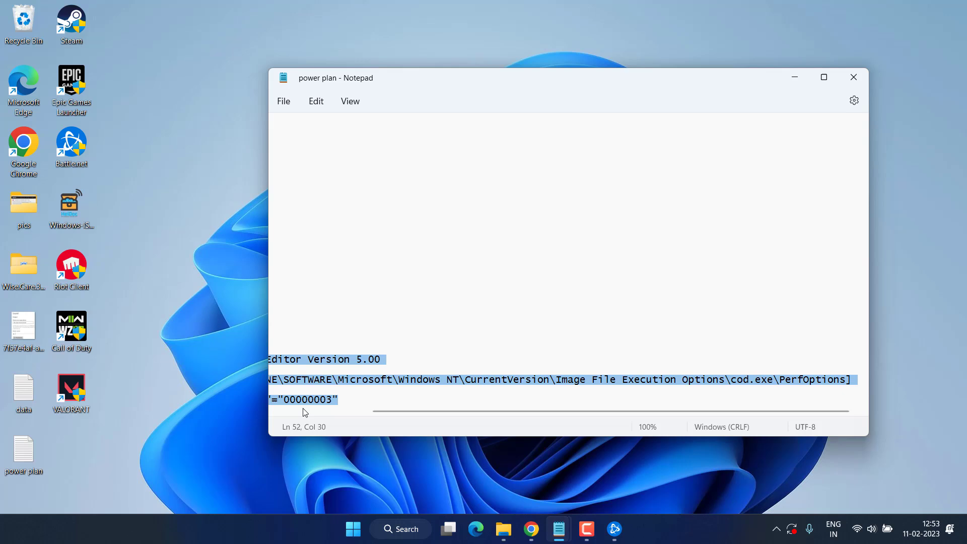
left_click(796, 77)
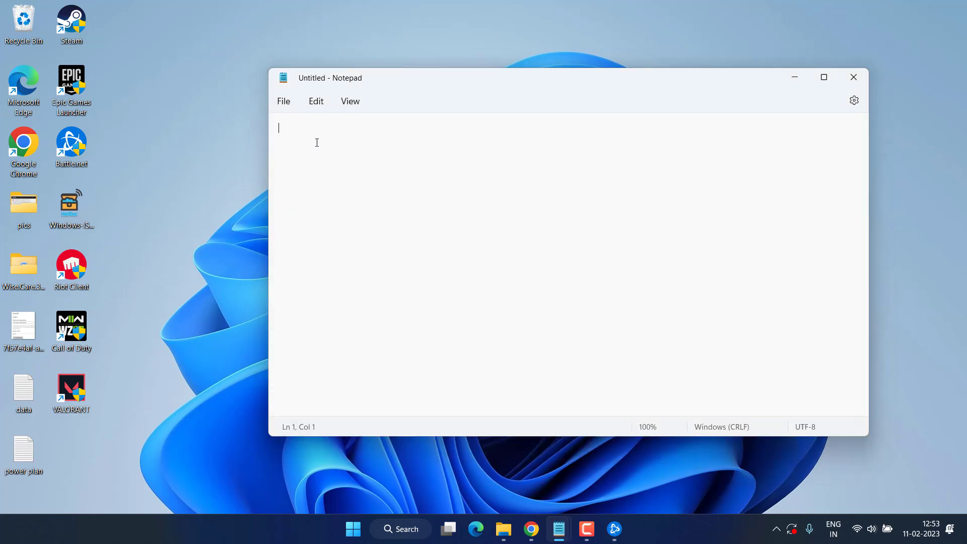
key("ctrl+v")
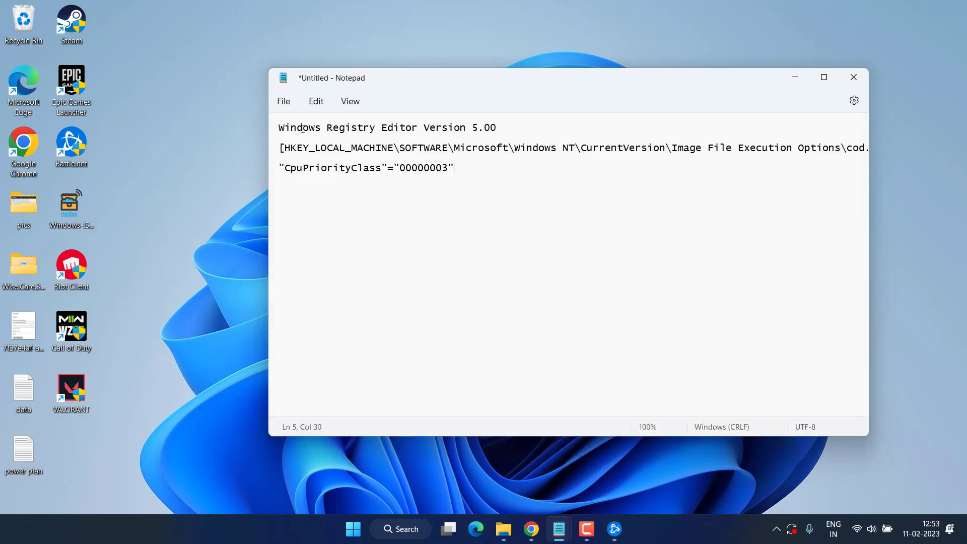
Save the Notepad text to the Desktop as cod.reg with file type All files.
left_click(285, 103)
left_click(303, 204)
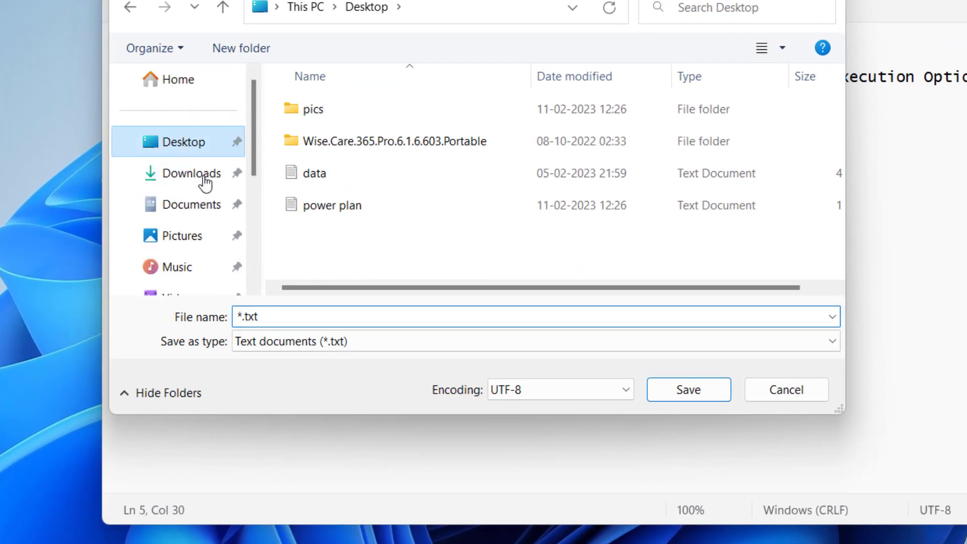
left_click(301, 324)
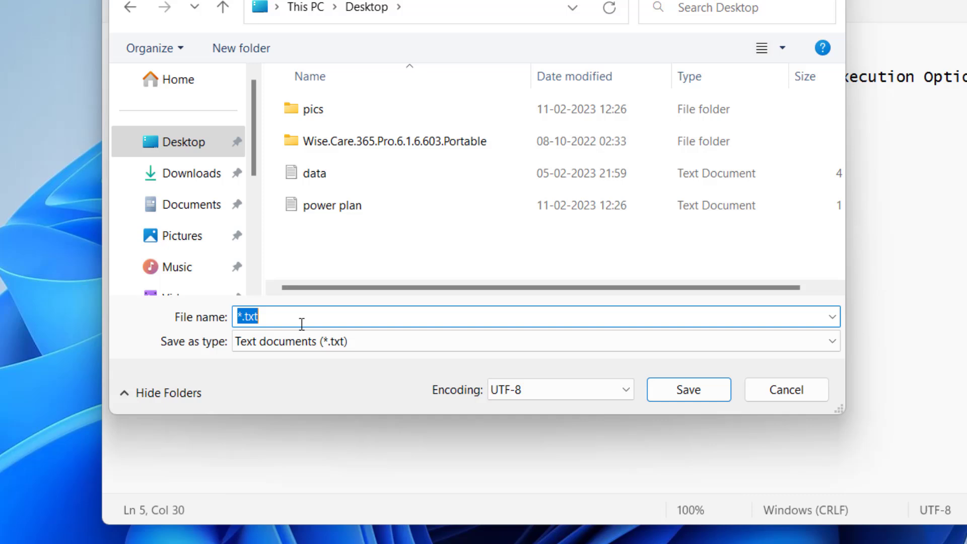
type("cod.reg")
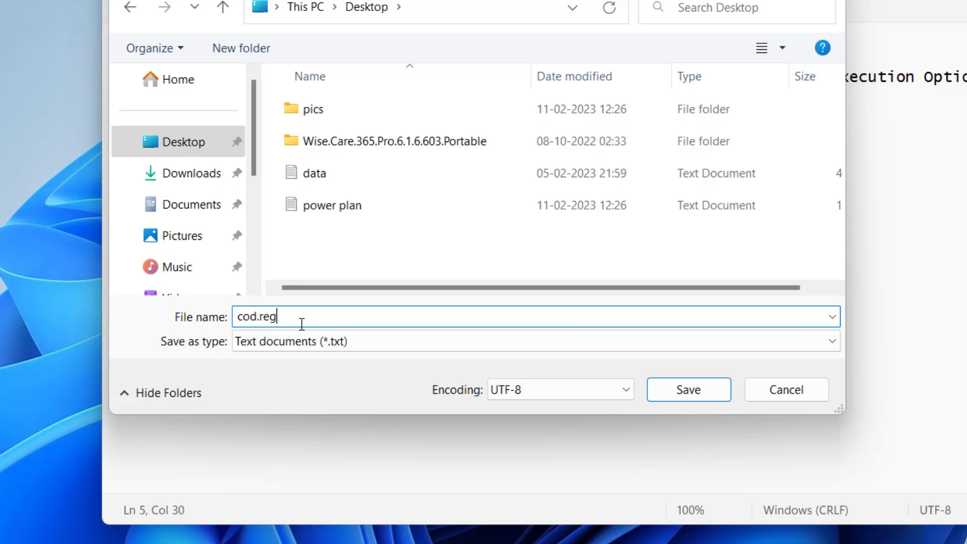
left_click(271, 347)
left_click(273, 370)
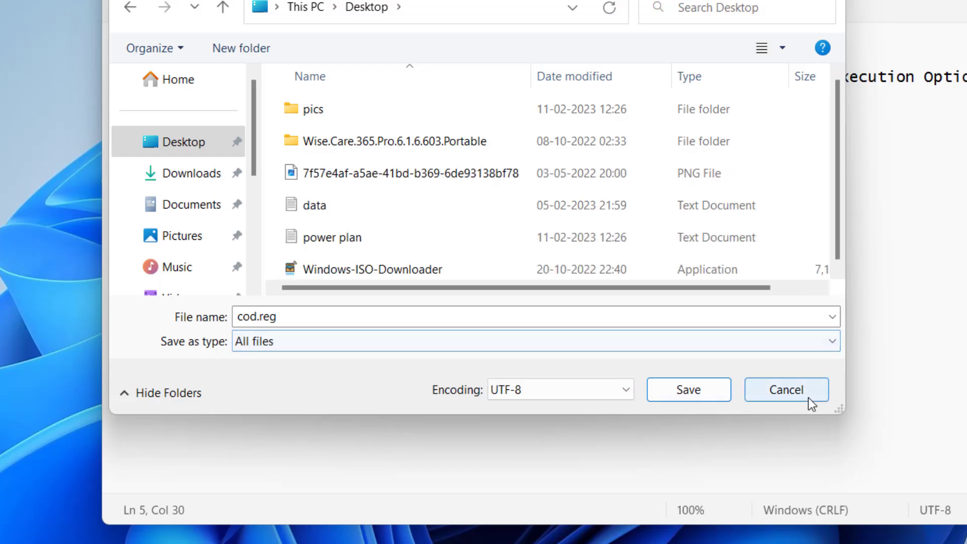
left_click(696, 392)
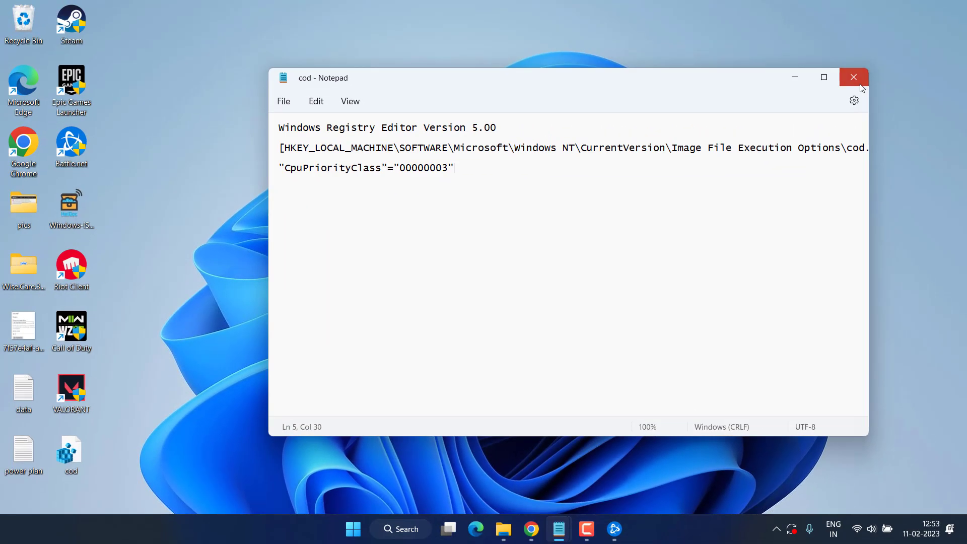
Open the cod file from the desktop and confirm adding its values to the registry.
left_click(792, 76)
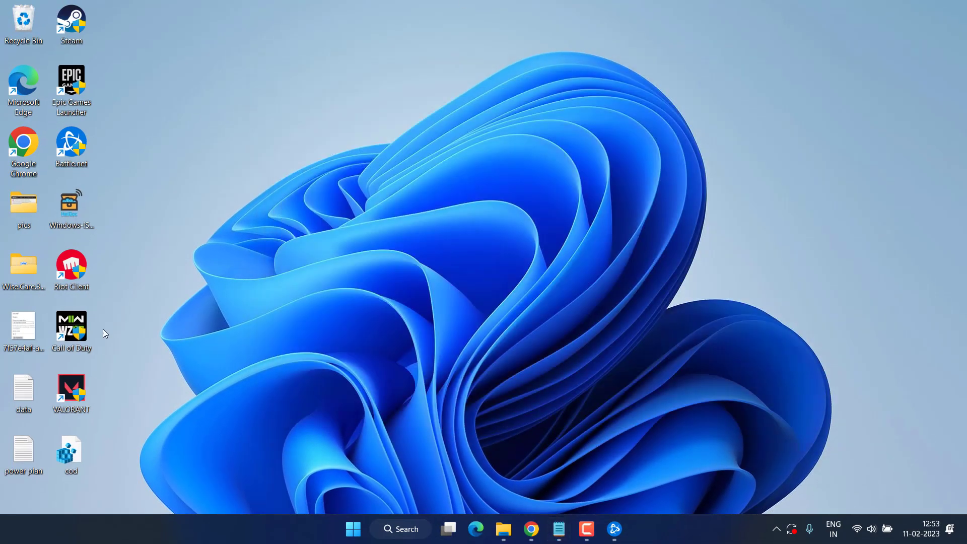
right_click(79, 449)
key("shift+F10")
left_click(167, 289)
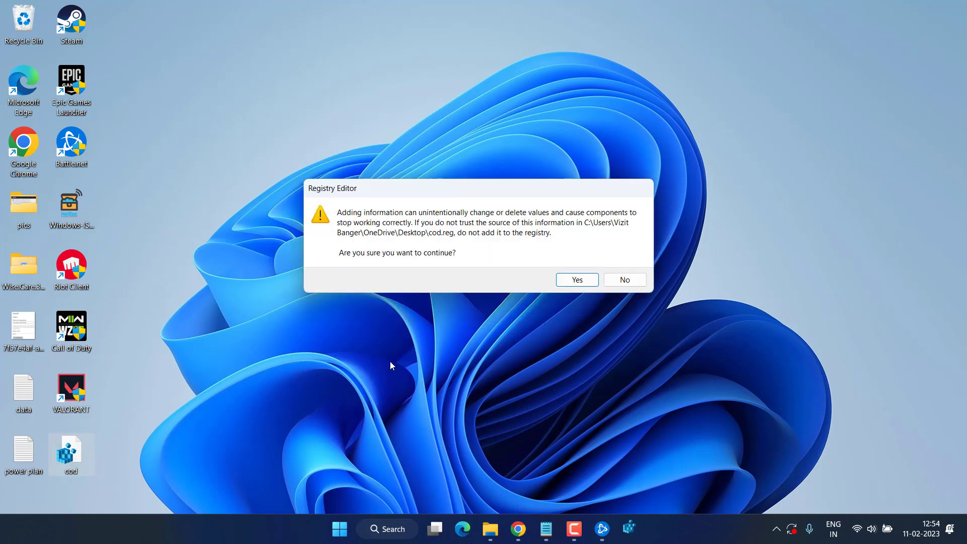
left_click(579, 280)
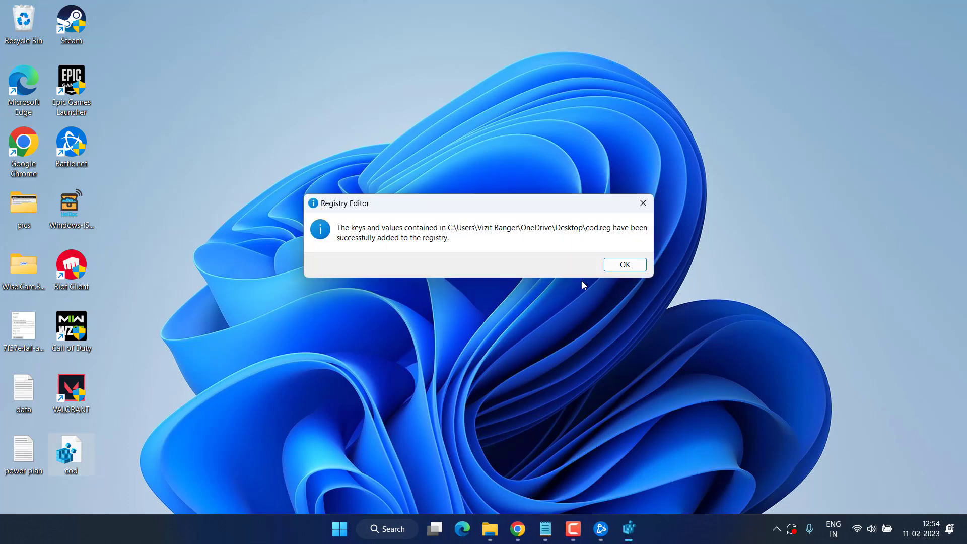
Dismiss the Registry Editor message confirming cod.reg's keys were added.
left_click(622, 270)
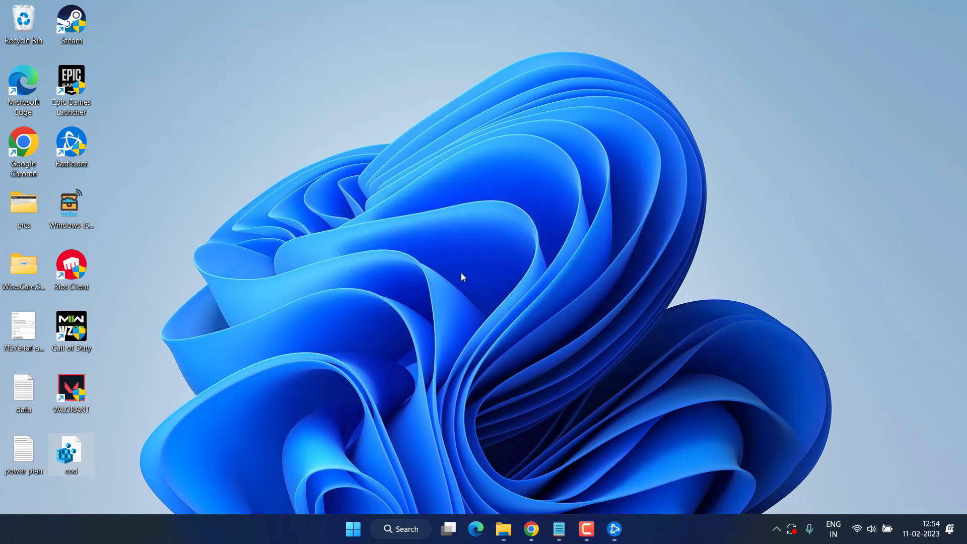